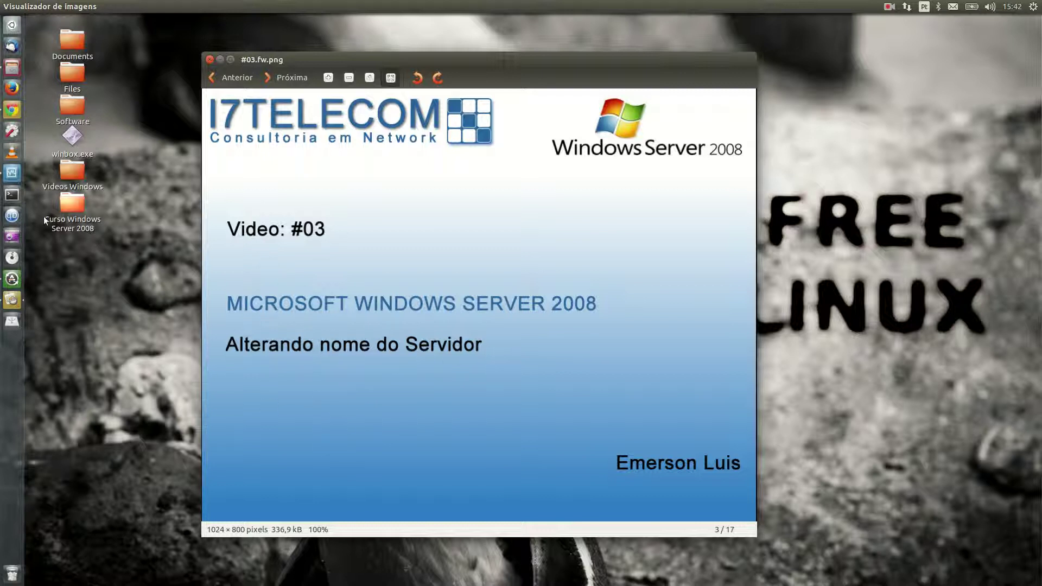
Minimize the image viewer and switch to the Windows 2008 Server virtual machine in VirtualBox.
left_click(220, 59)
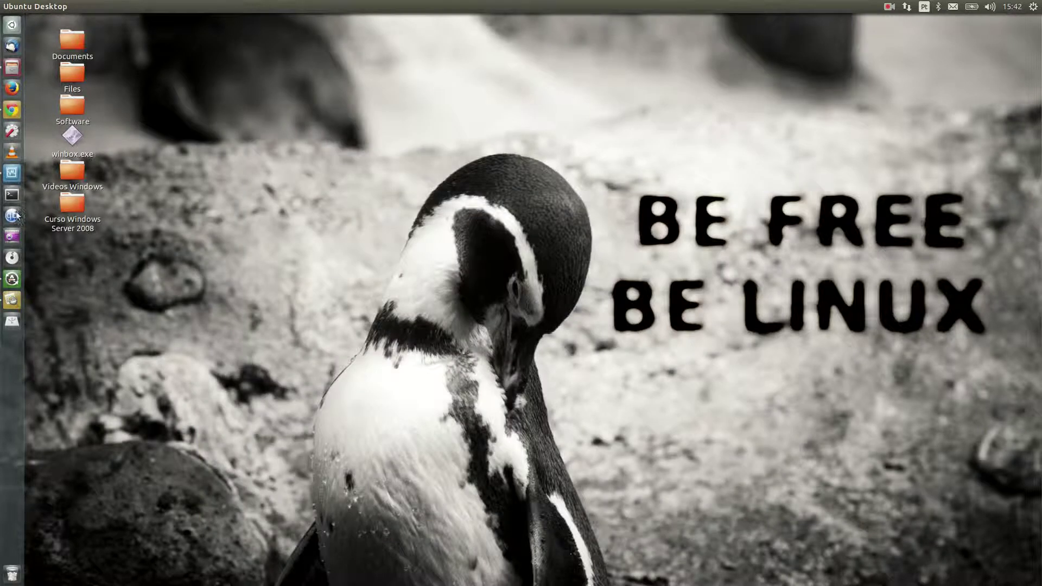
left_click(12, 173)
left_click_drag(461, 79, 479, 74)
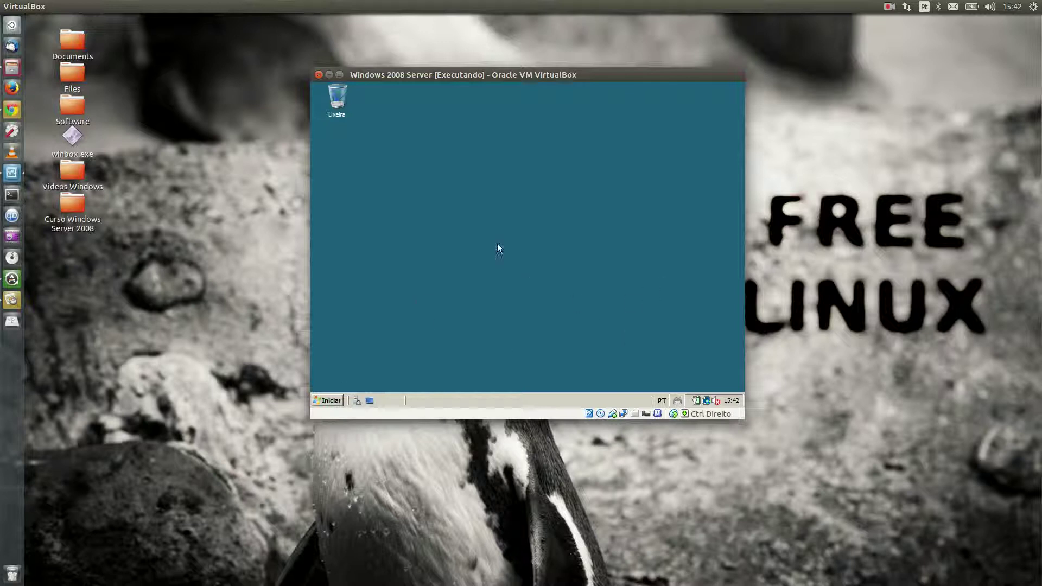
Open the computer's system properties for changing its name settings and highlight the full computer name.
left_click(327, 399)
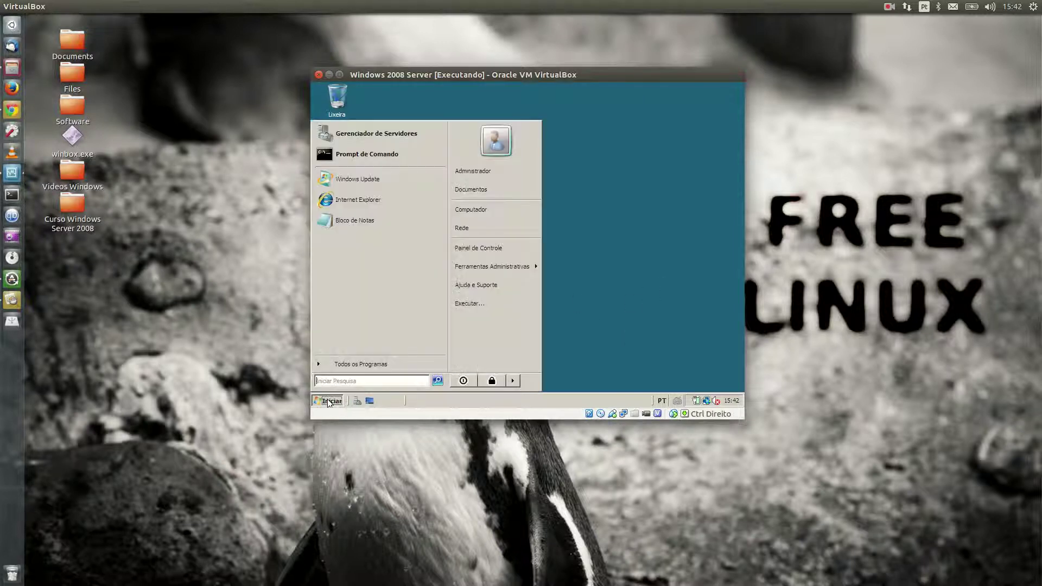
right_click(476, 209)
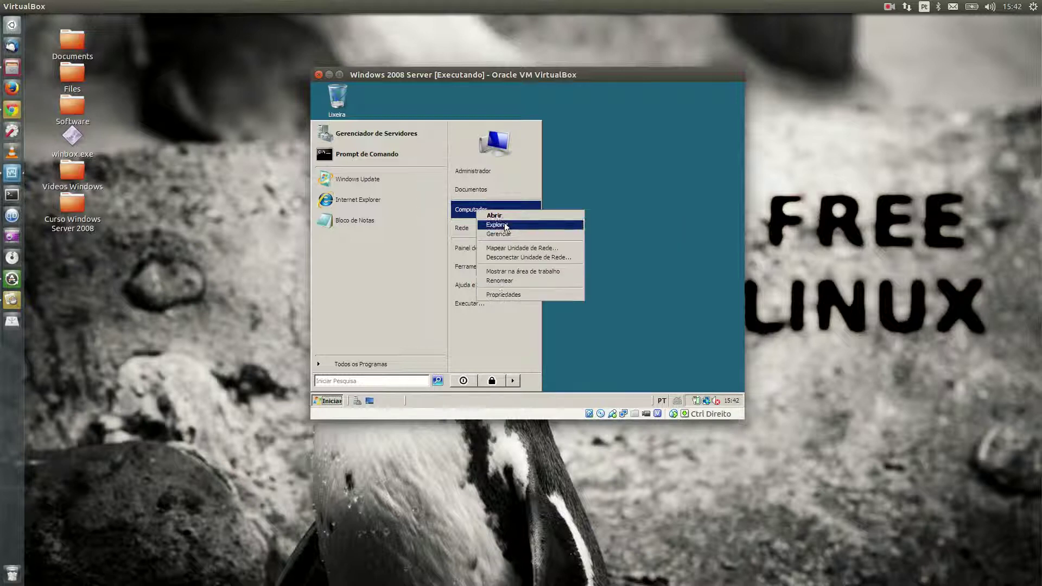
left_click(507, 292)
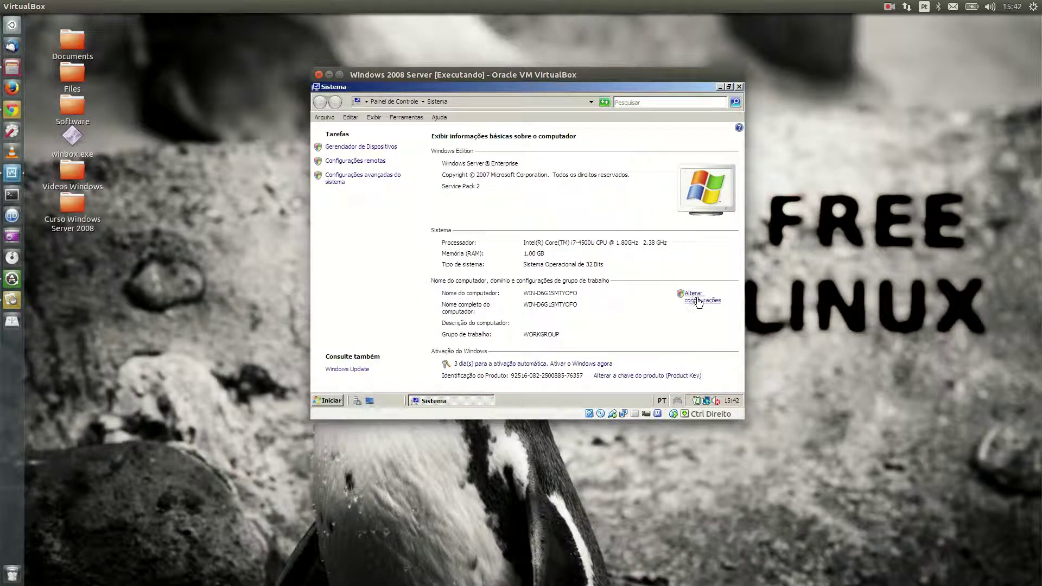
left_click(693, 301)
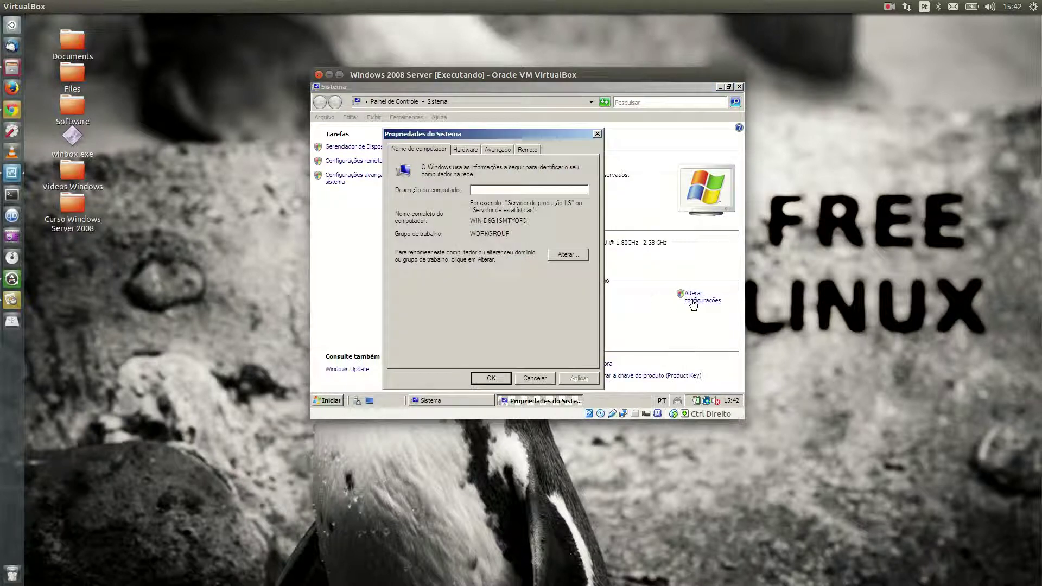
left_click_drag(513, 232, 461, 233)
left_click_drag(537, 221, 444, 222)
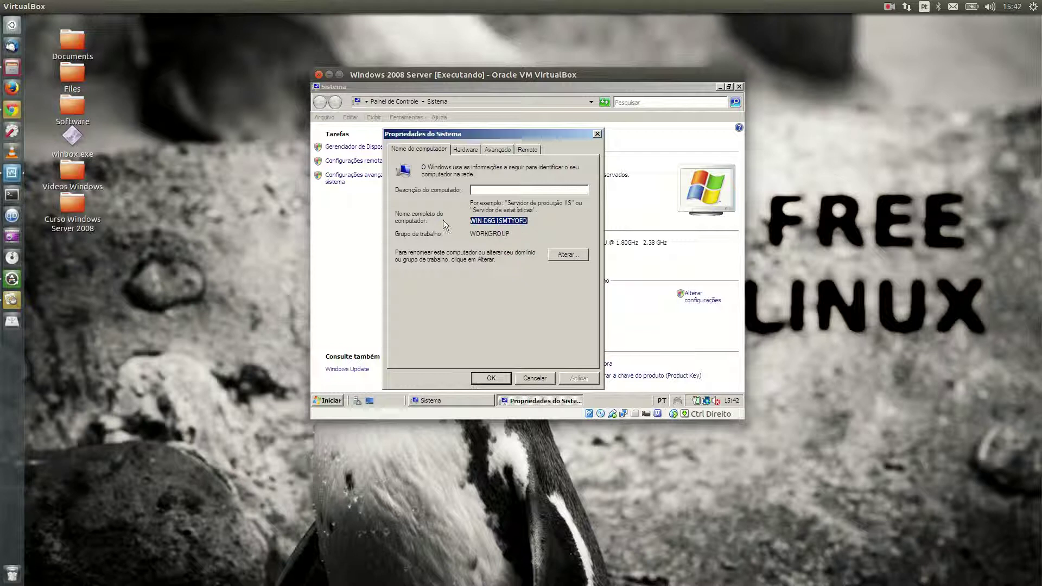
Change the computer name to SERVIDOR in the name and domain changes dialog.
left_click(564, 255)
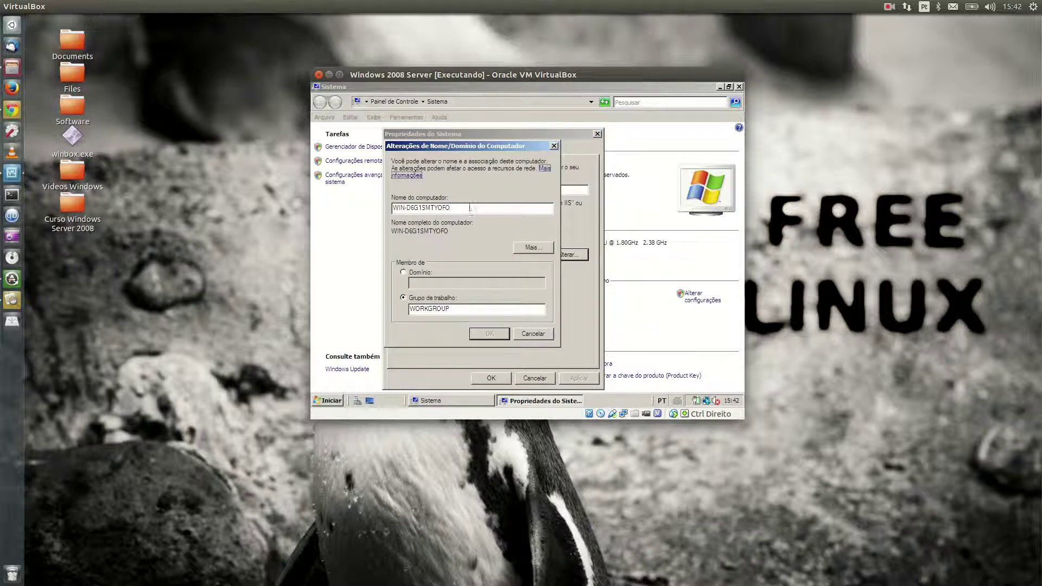
left_click_drag(472, 209, 392, 209)
type("SERVIDOR")
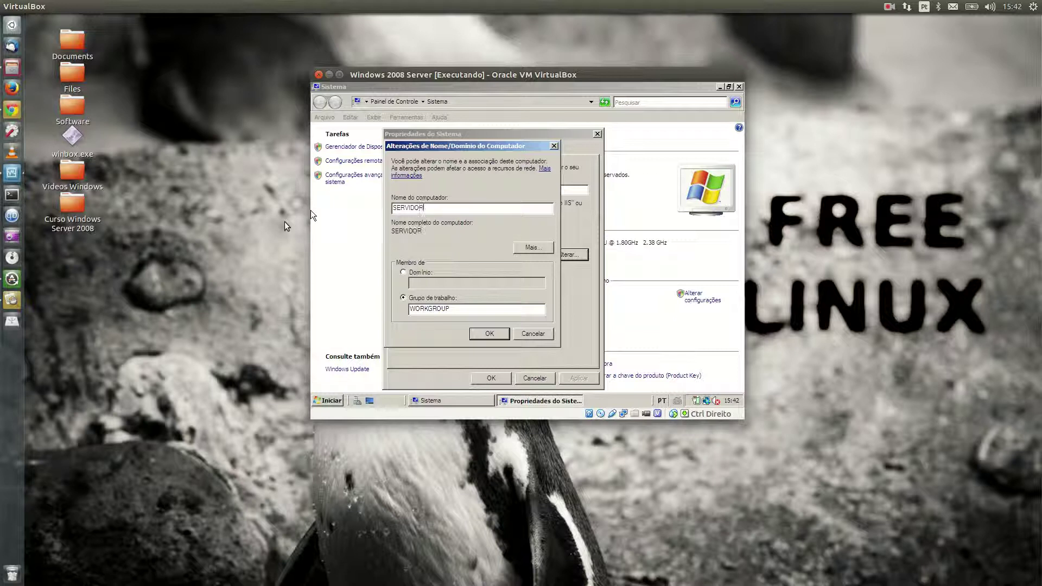
Set the computer's primary DNS suffix to EMPRESA.COM.BR and accept it alongside the NetBIOS name.
left_click(532, 248)
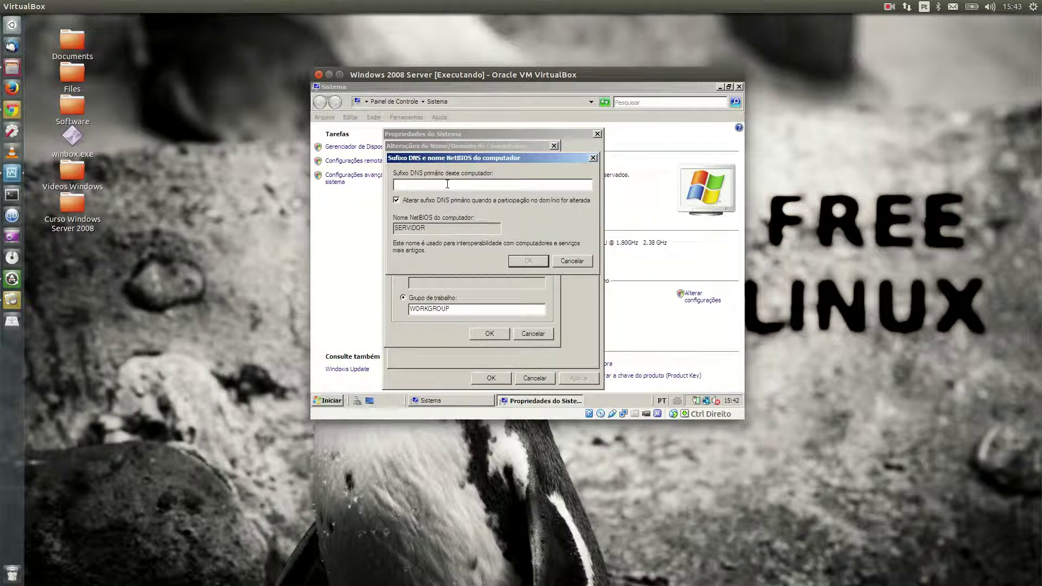
type("M")
type("EMPRES")
type("A.COM.BR")
left_click_drag(456, 186, 393, 185)
left_click_drag(430, 227, 393, 228)
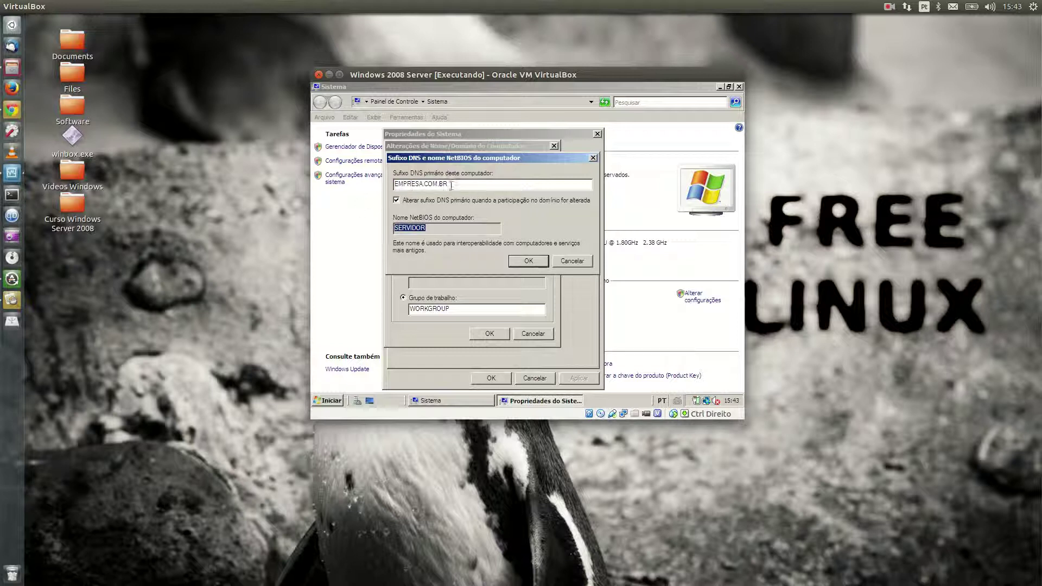
left_click(528, 261)
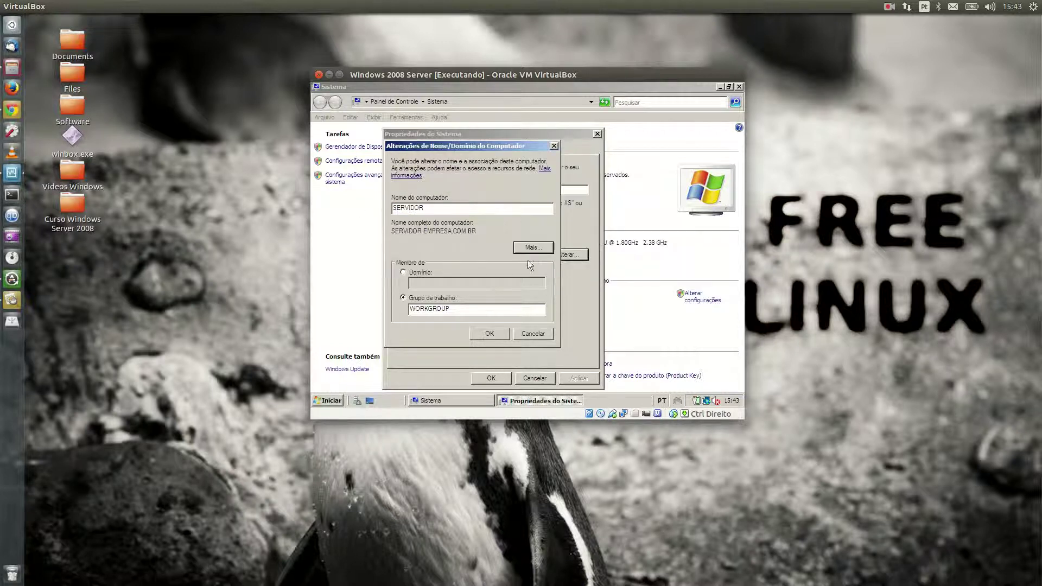
Apply the computer name changes, postpone the restart and close the system window.
left_click_drag(395, 233, 480, 233)
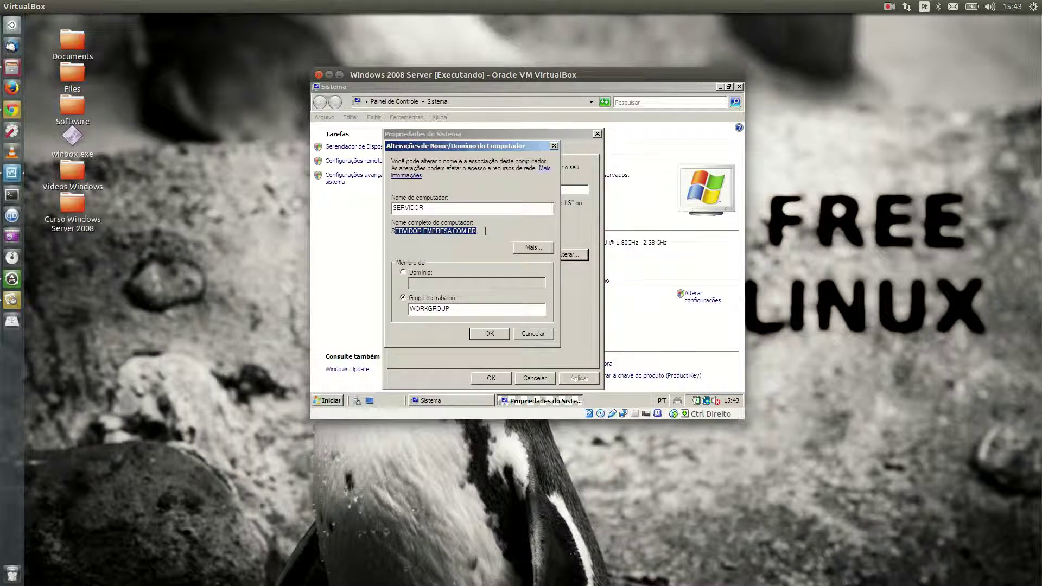
left_click(488, 334)
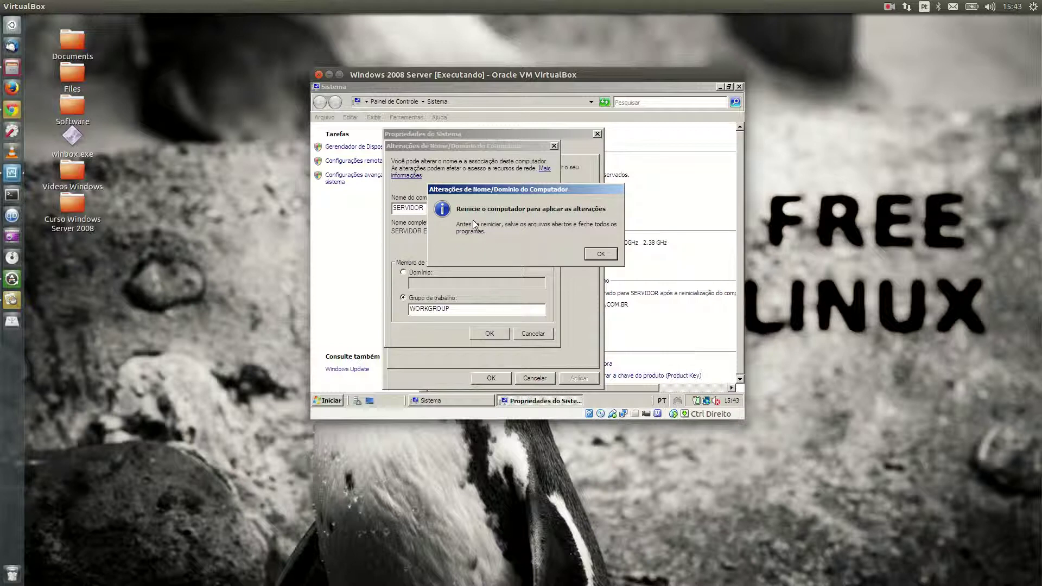
left_click(601, 254)
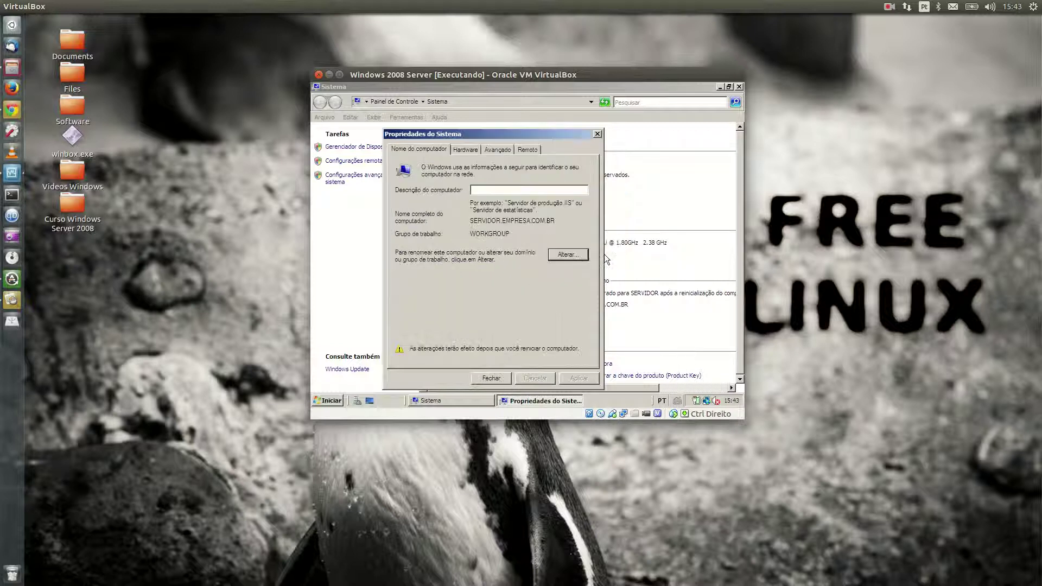
left_click(490, 378)
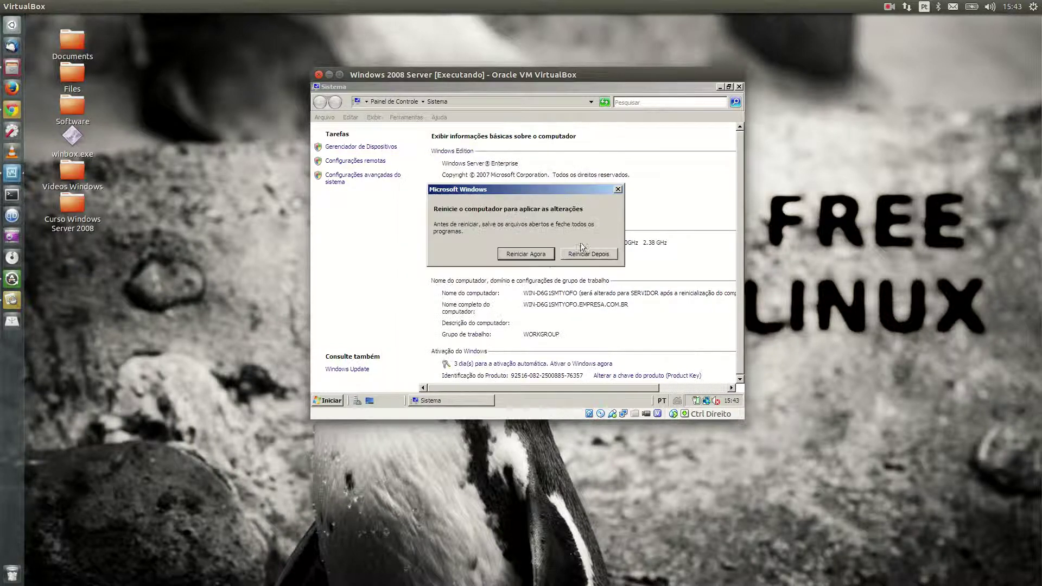
left_click(592, 254)
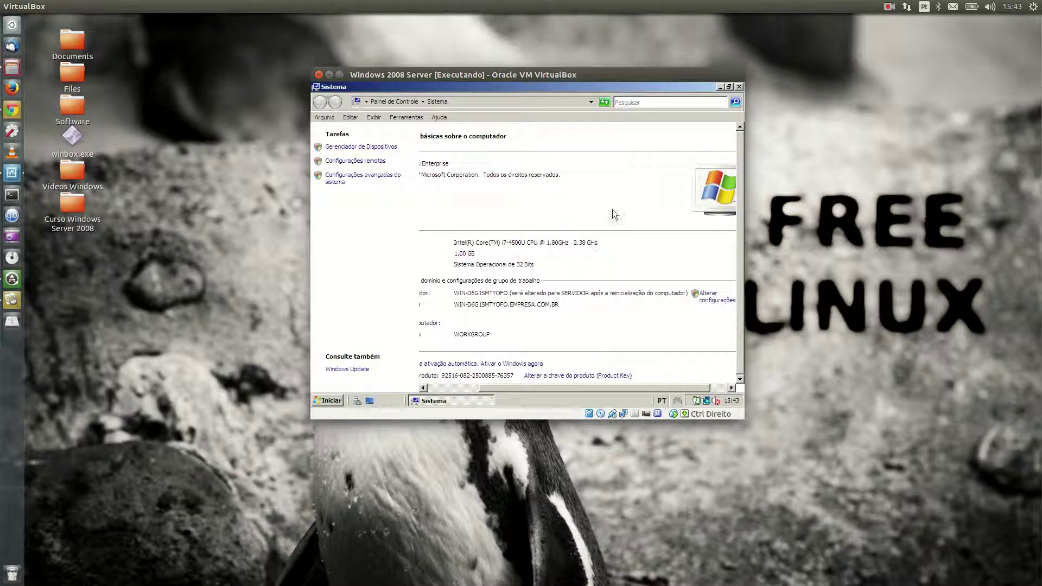
left_click(738, 87)
Restart the server with the planned reason "Outro (planejado)" and the comment "D".
left_click(330, 400)
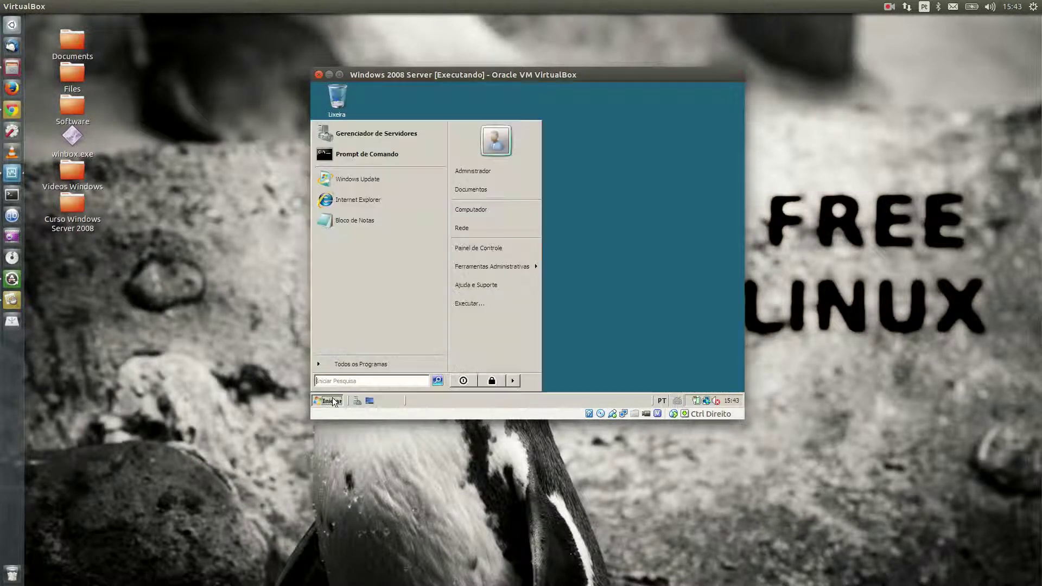
left_click(513, 382)
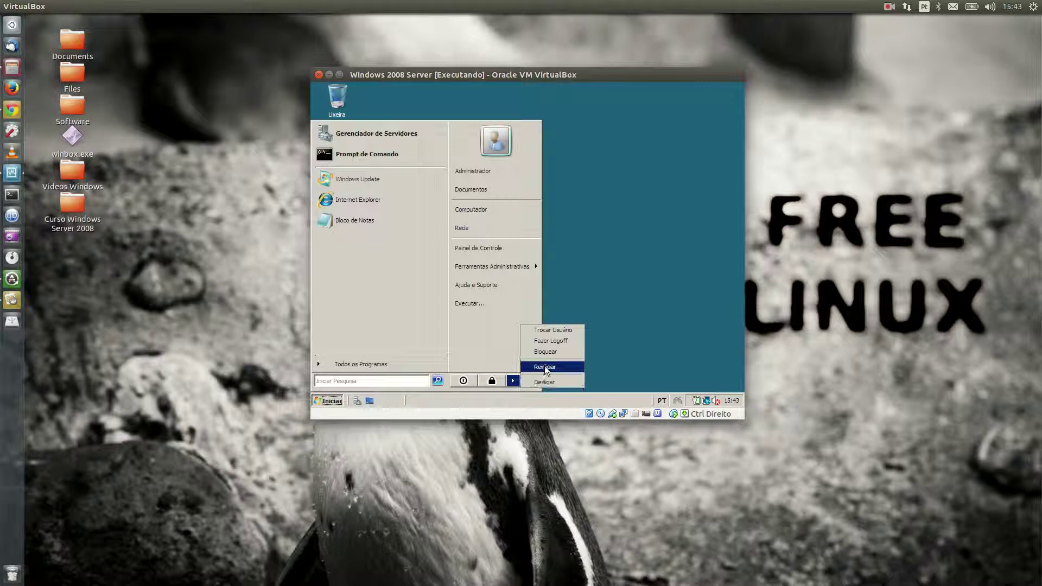
left_click(544, 366)
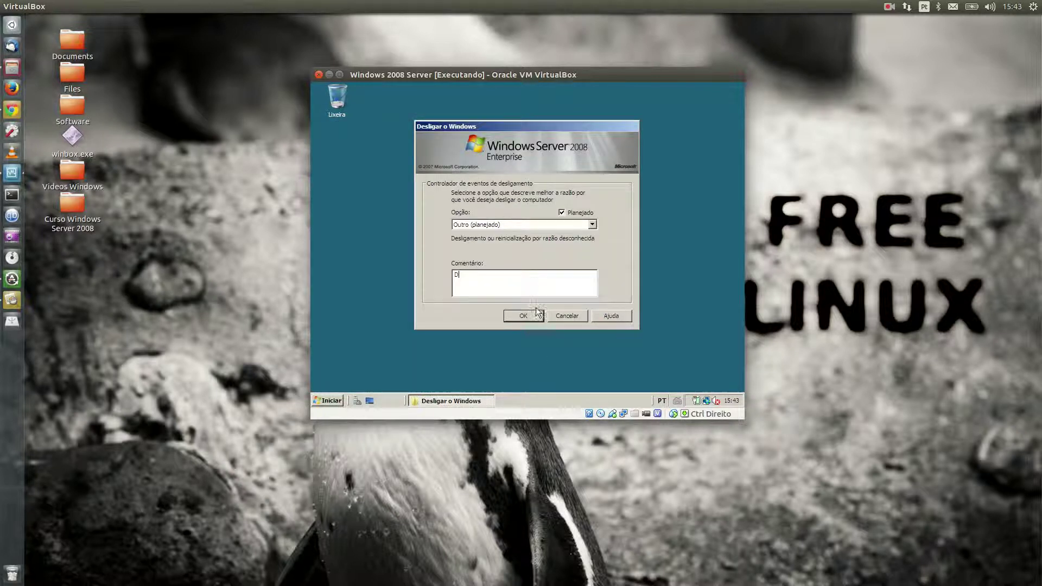
left_click(523, 315)
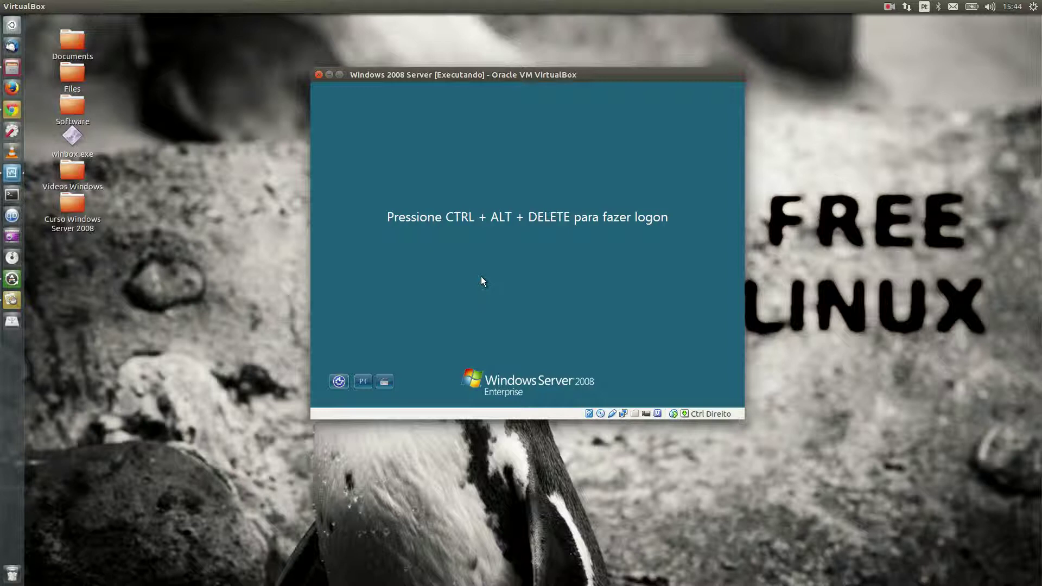
key("ctrl+alt+Delete")
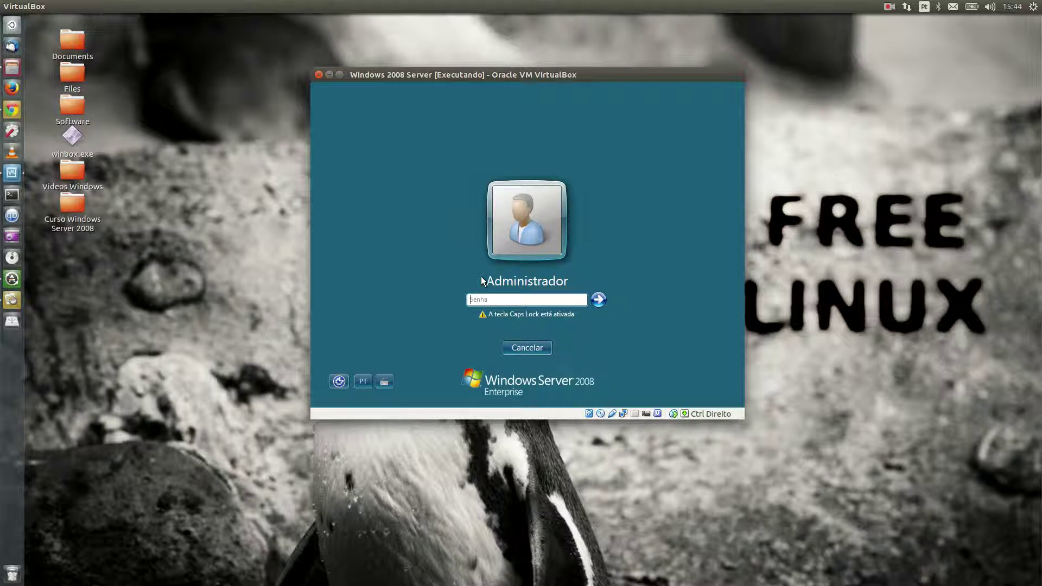
left_click(505, 298)
left_click(545, 347)
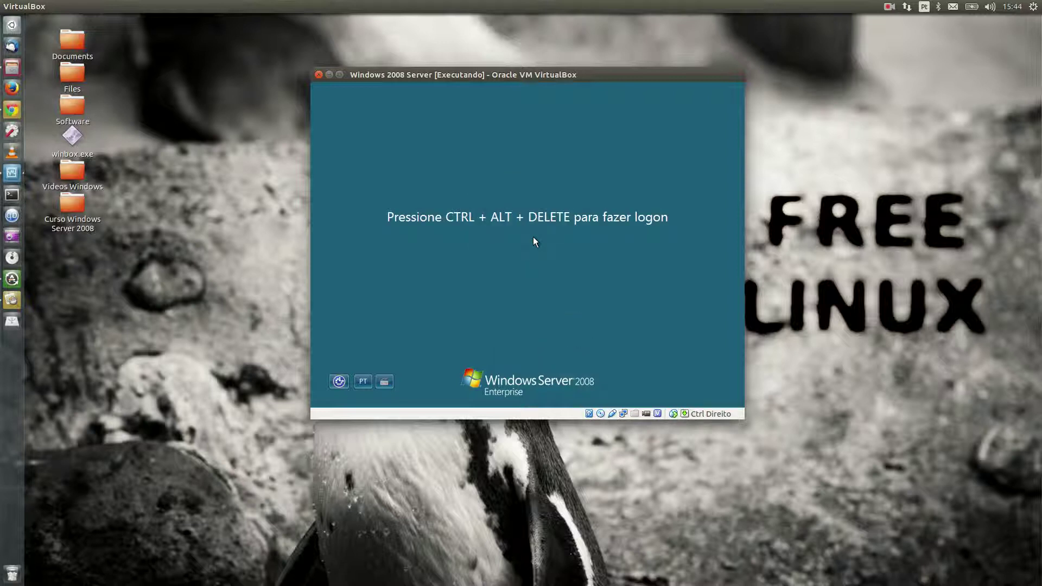
Log on to the Administrador account with its password and minimize the initial configuration tasks window.
key("ctrl+alt+Delete")
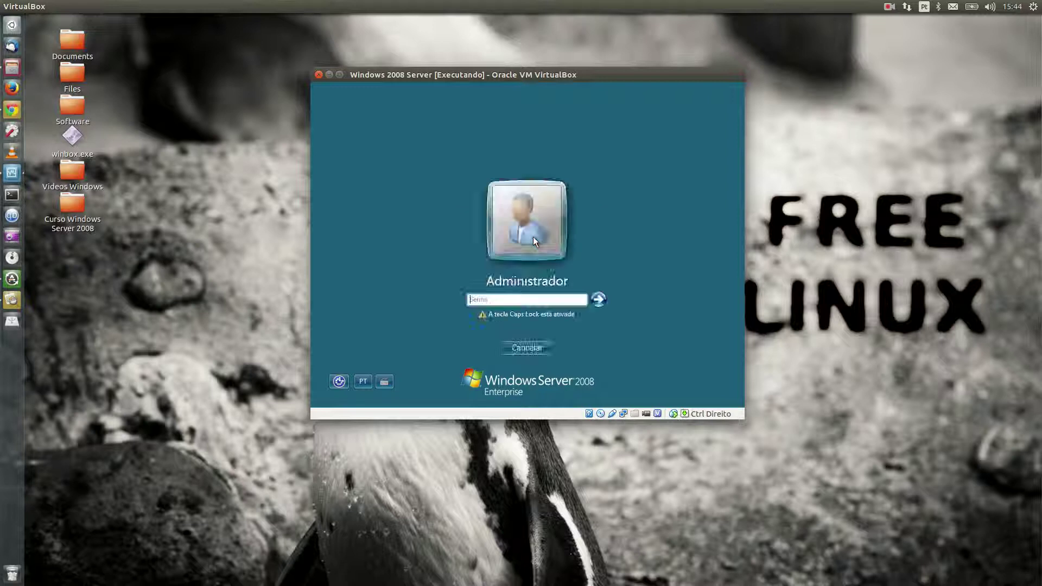
type("•••••••")
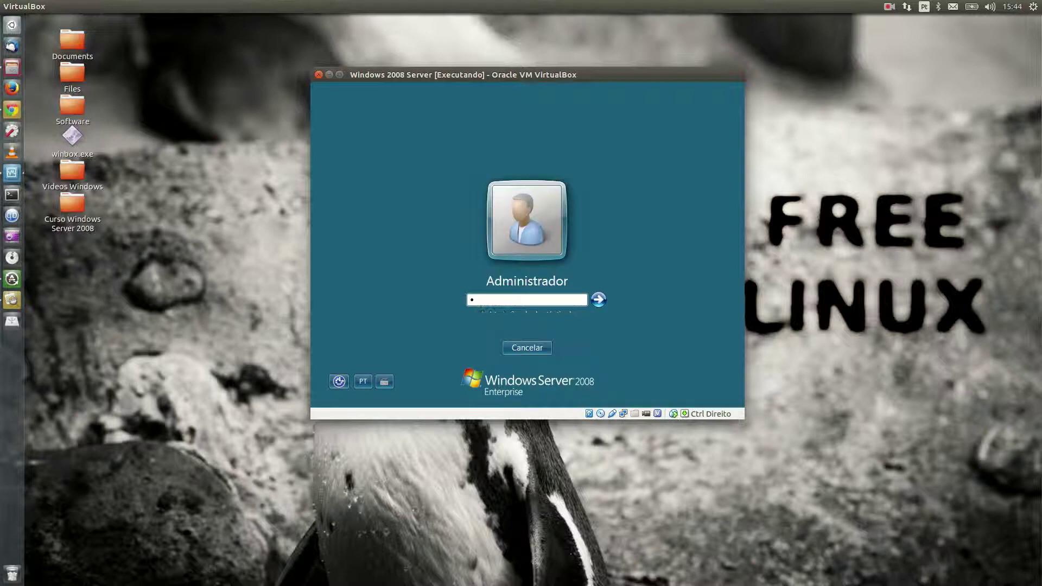
key("Return")
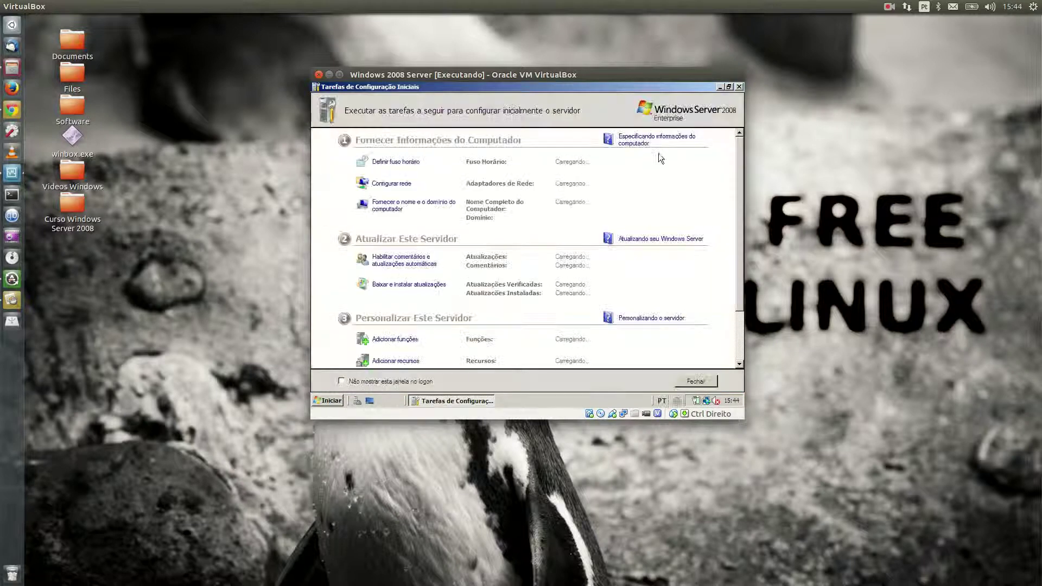
left_click(720, 87)
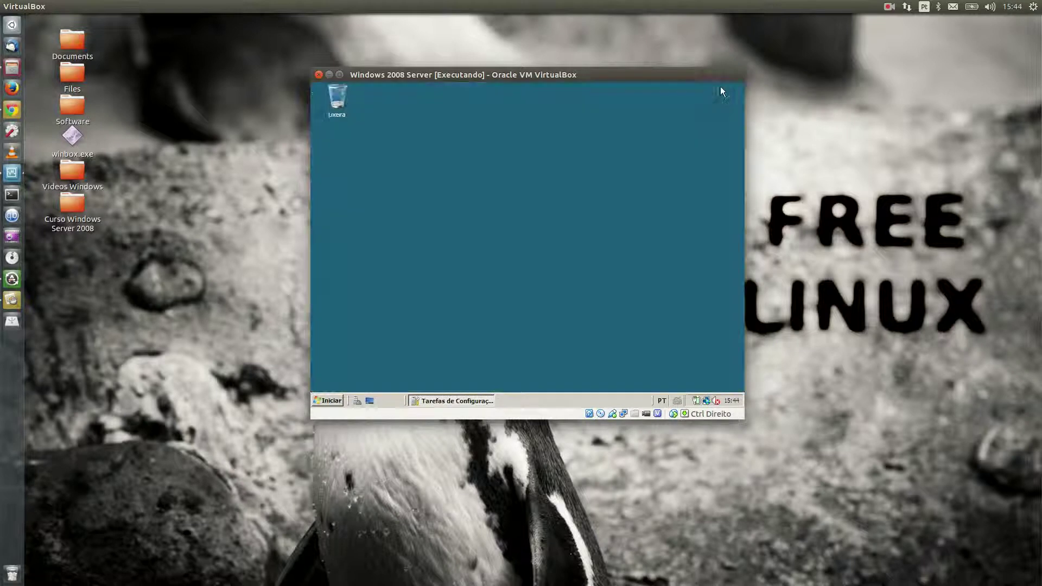
Check the computer name and full name in the system information, and minimize the virtual machine window.
left_click(331, 400)
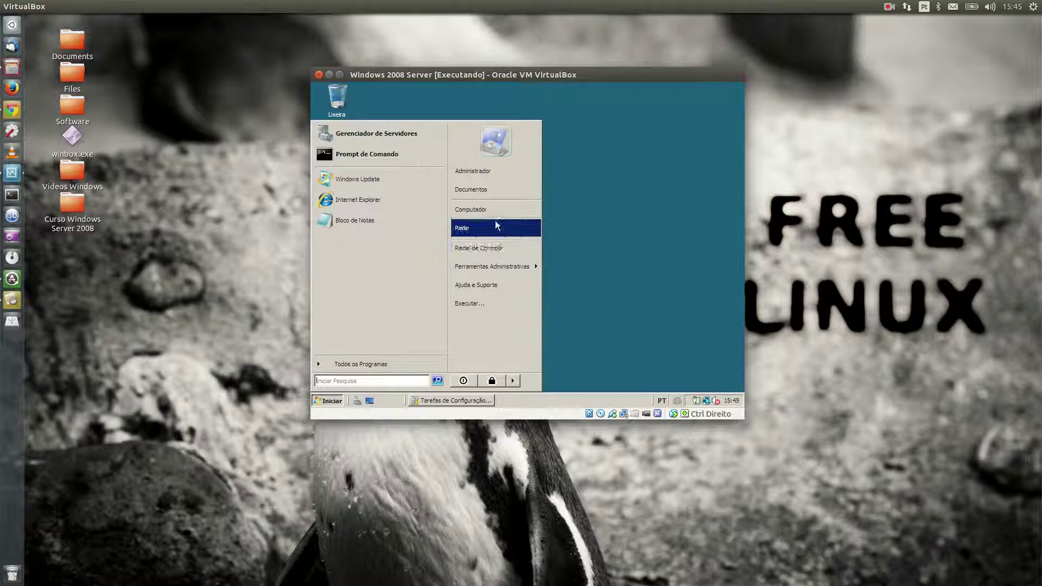
right_click(479, 211)
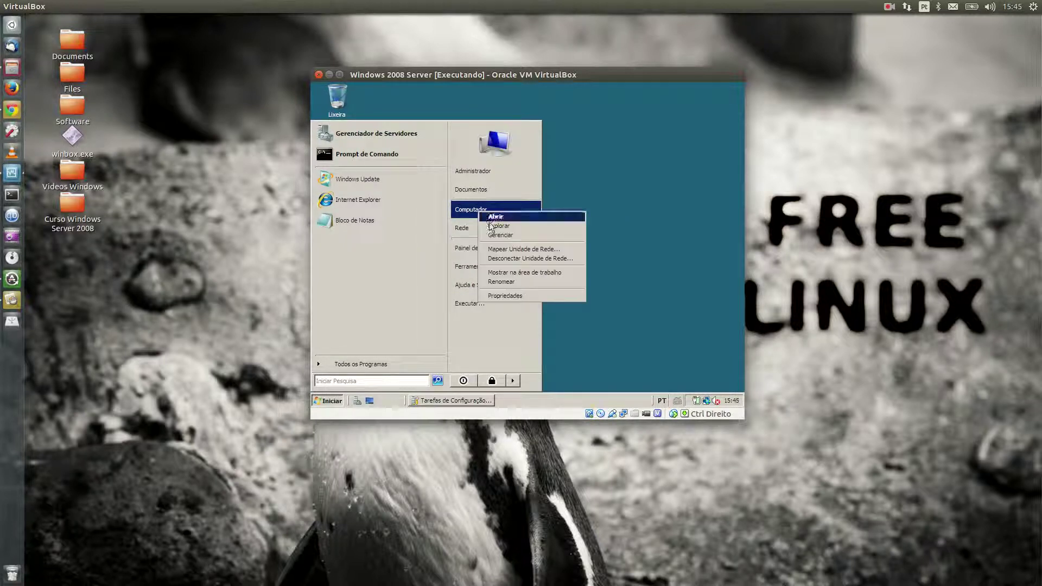
left_click(510, 295)
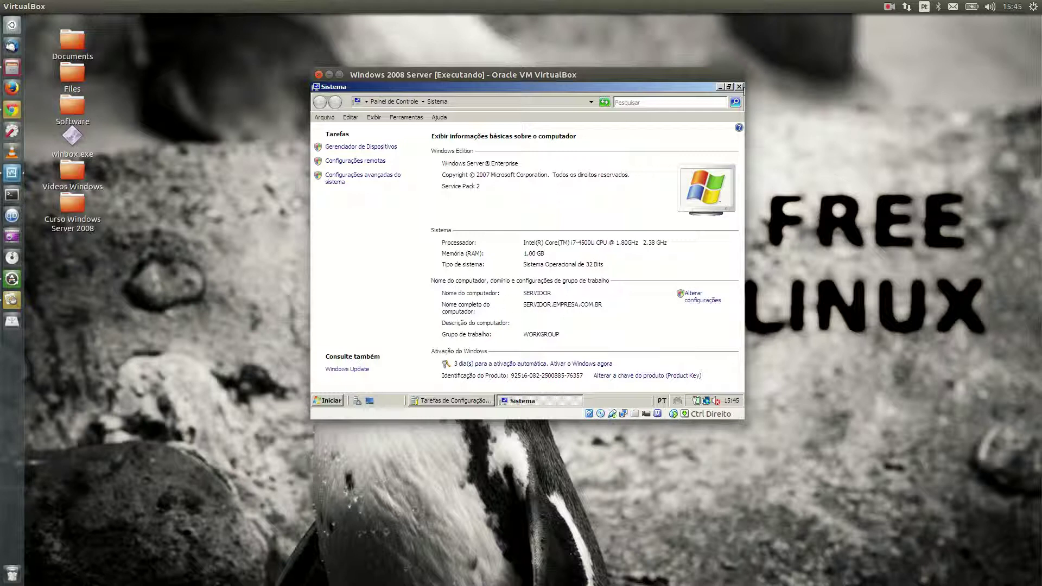
left_click(738, 86)
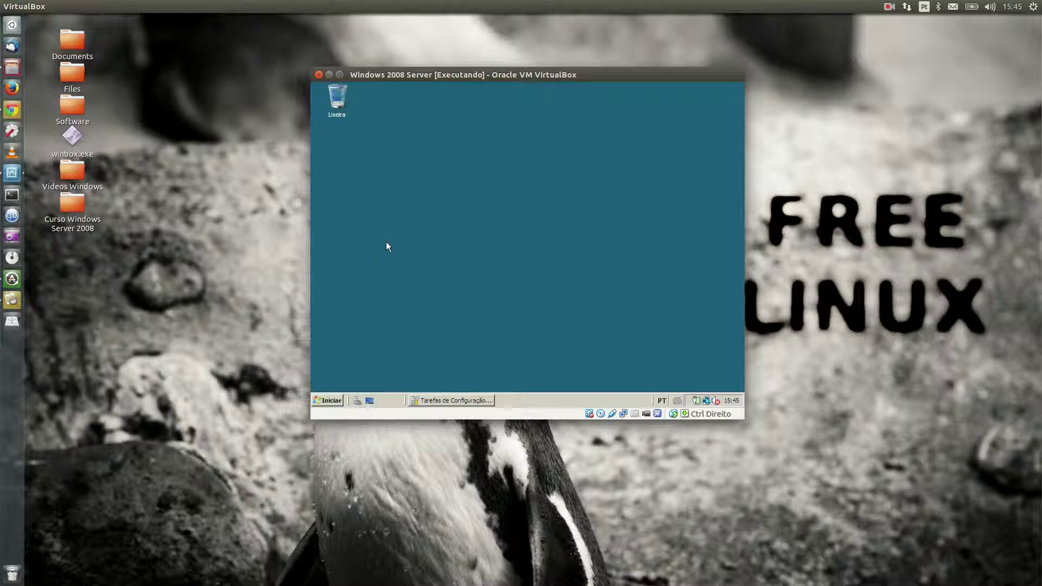
left_click(330, 75)
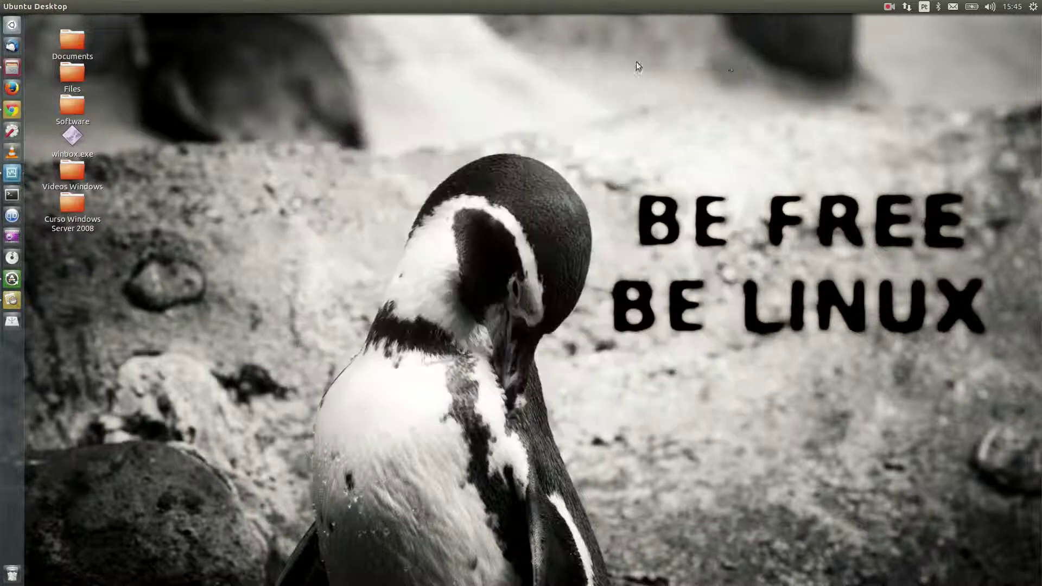